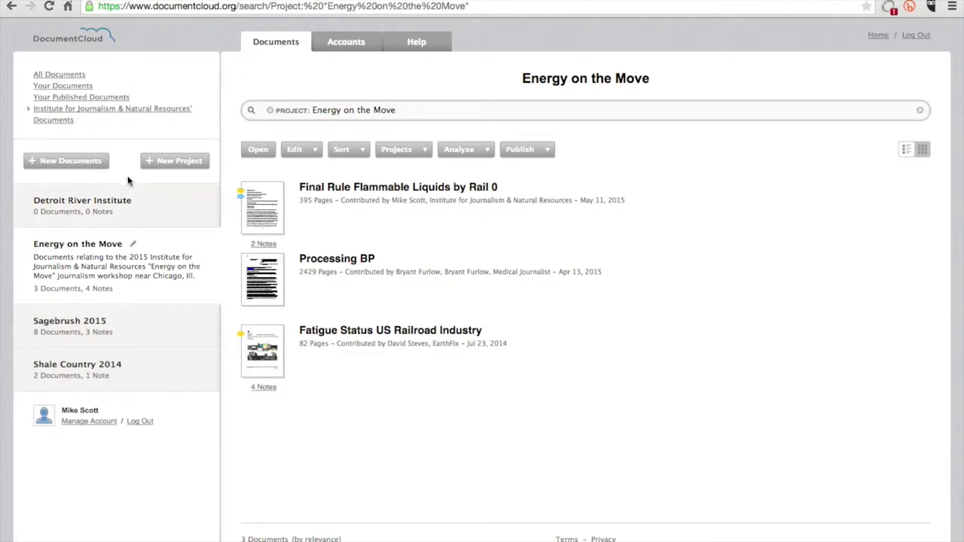
Abandon a new project, then pick faigue.pdf for upload to Energy on the Move
click(166, 167)
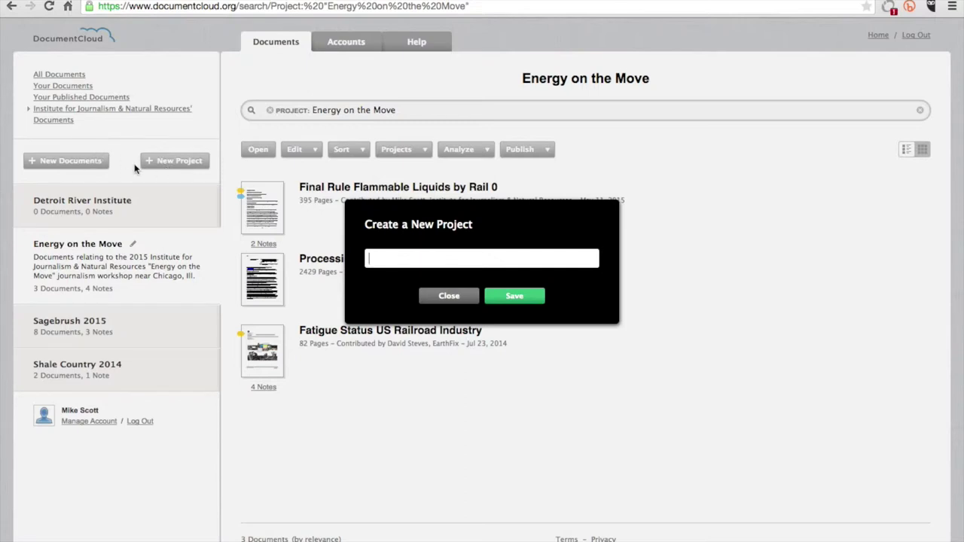
click(449, 296)
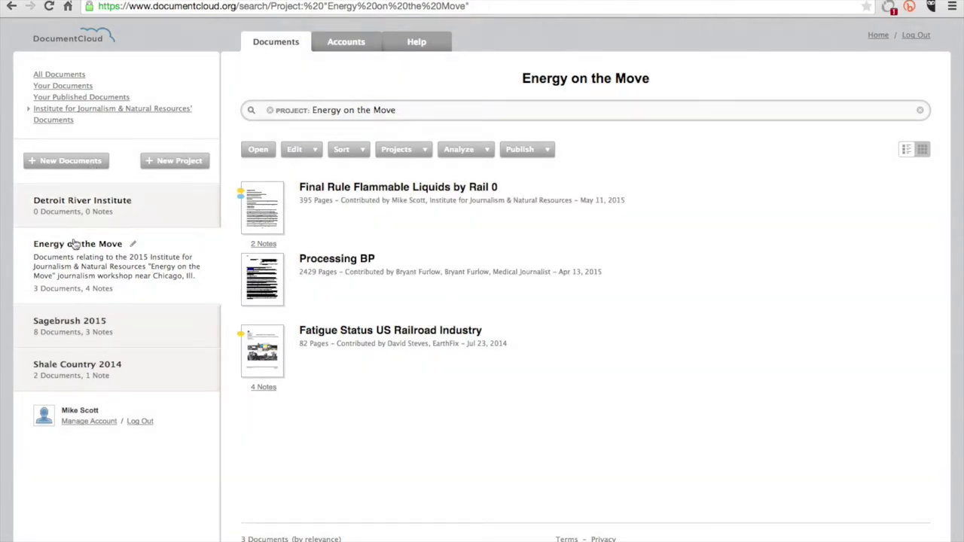
click(85, 162)
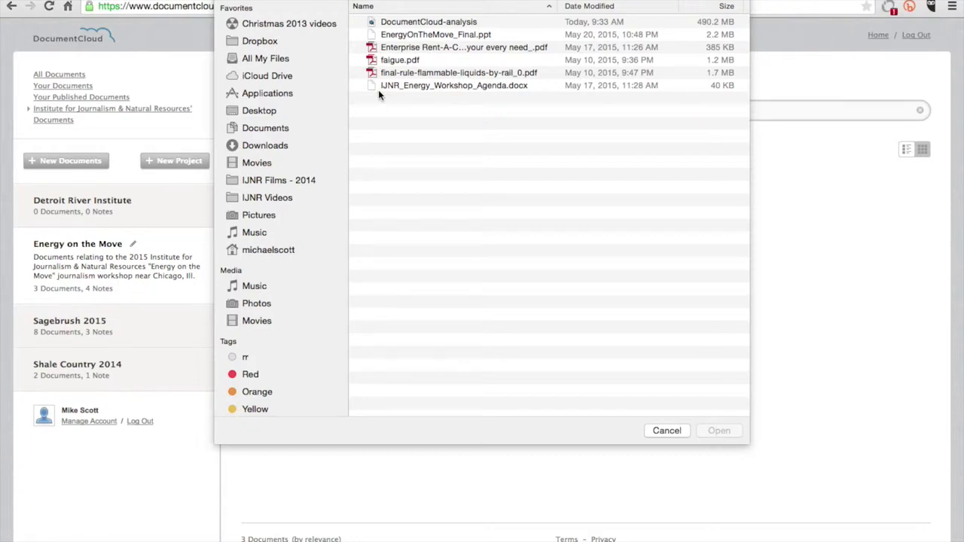
click(407, 65)
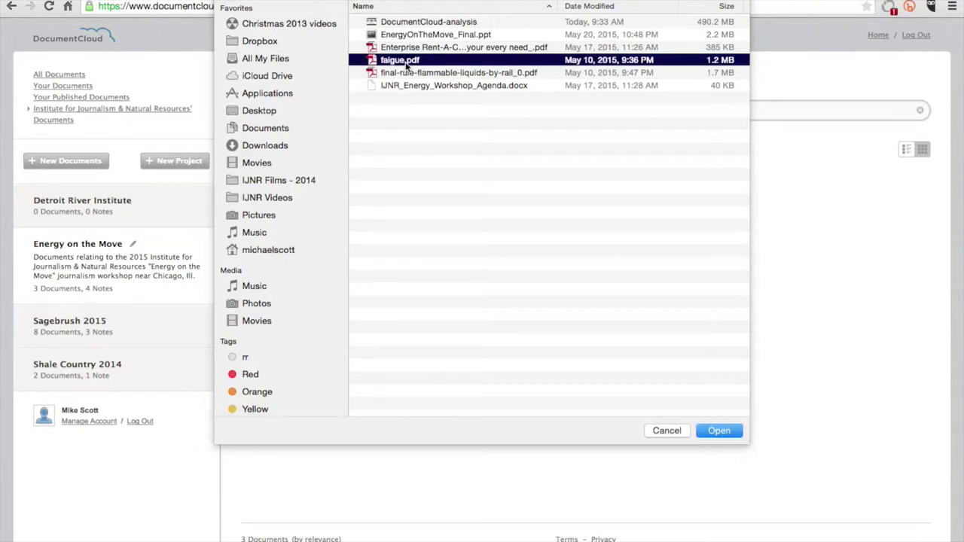
click(734, 431)
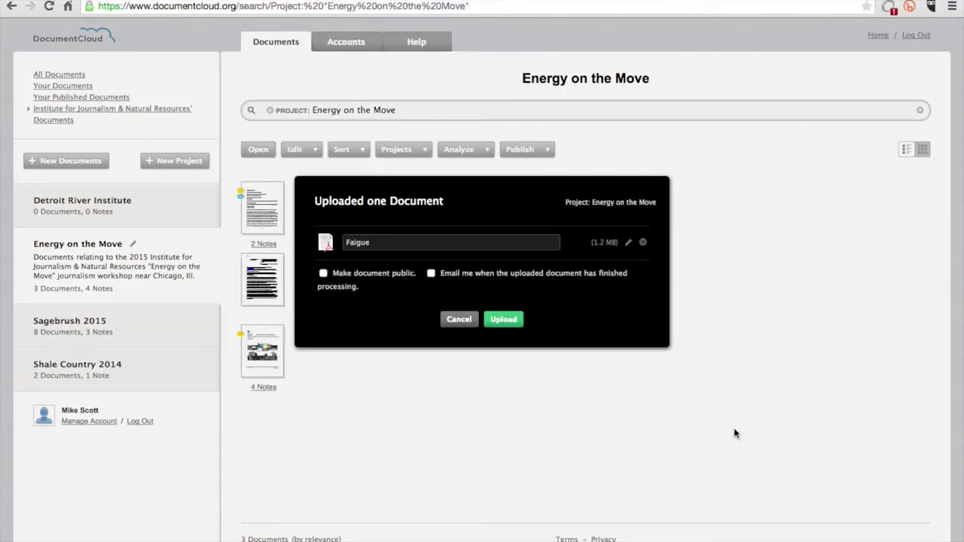
Retitle the document 'Fatigue - example', make it public, and upload it
click(426, 247)
key(BackSpace)
key(BackSpace)
key(BackSpace)
key(BackSpace)
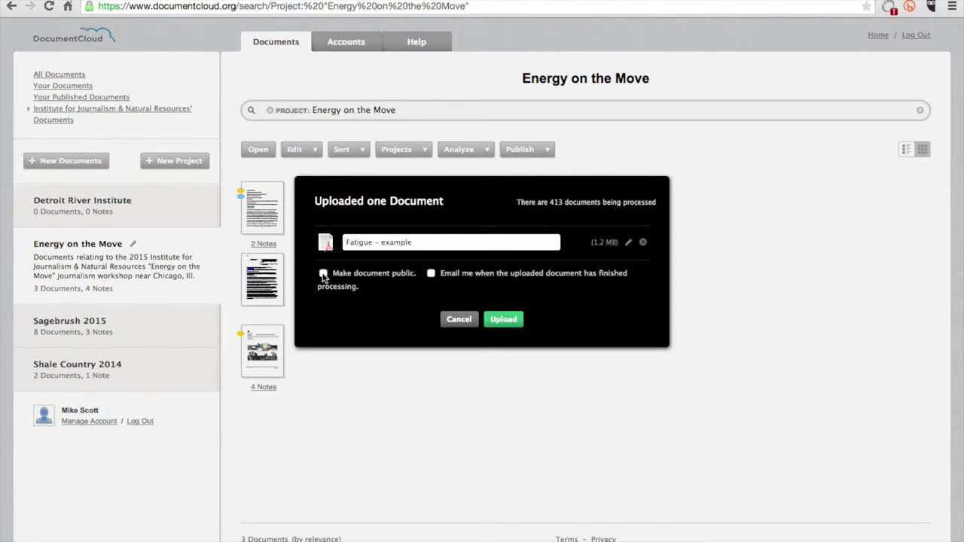
click(324, 274)
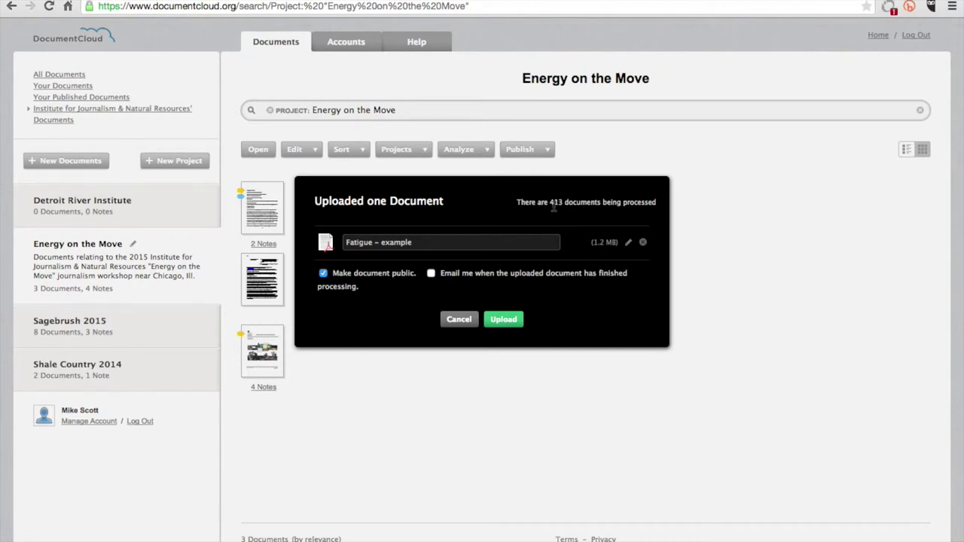
click(504, 320)
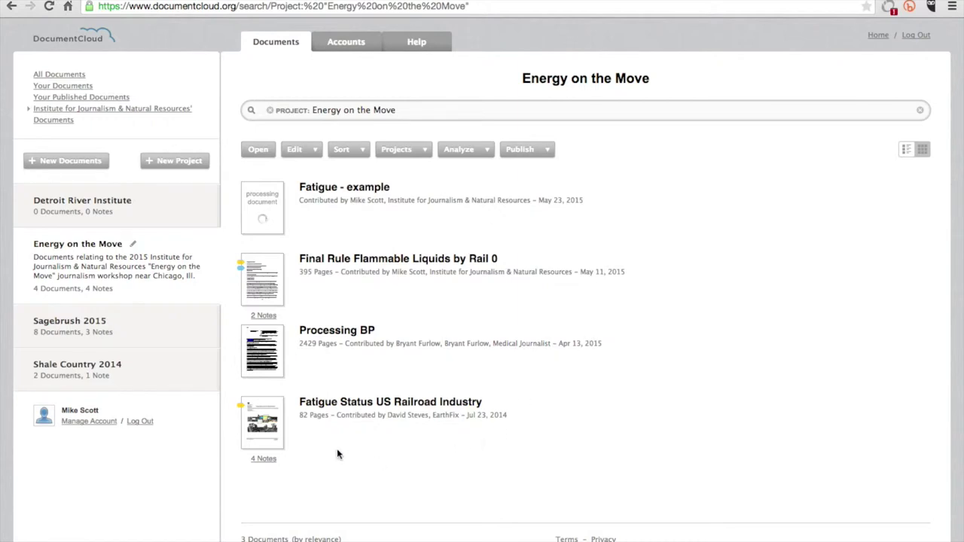
Once the upload finishes, open a document from the Energy on the Move project list
click(273, 429)
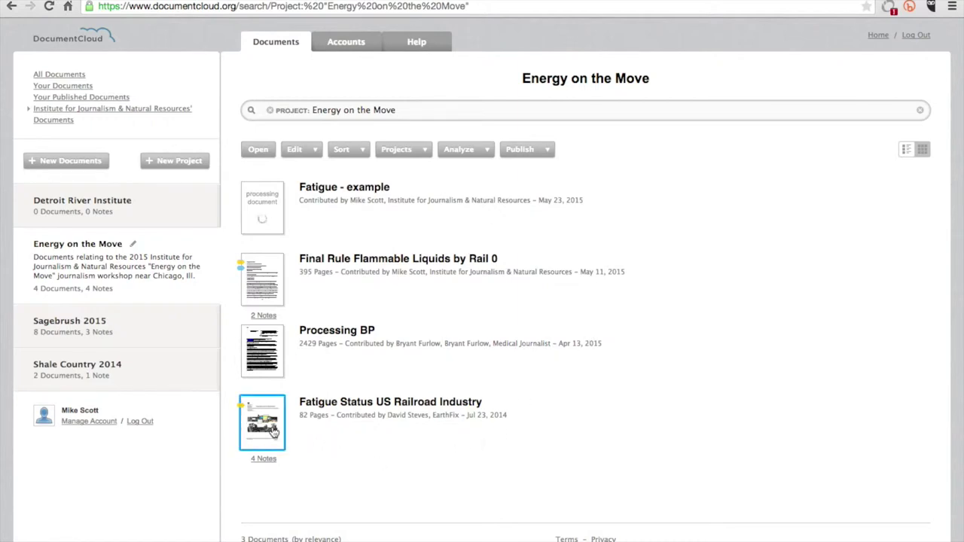
double_click(273, 430)
Open Final Rule Flammable Liquids by Rail 0, start embedding it, and reach its access level settings
double_click(266, 281)
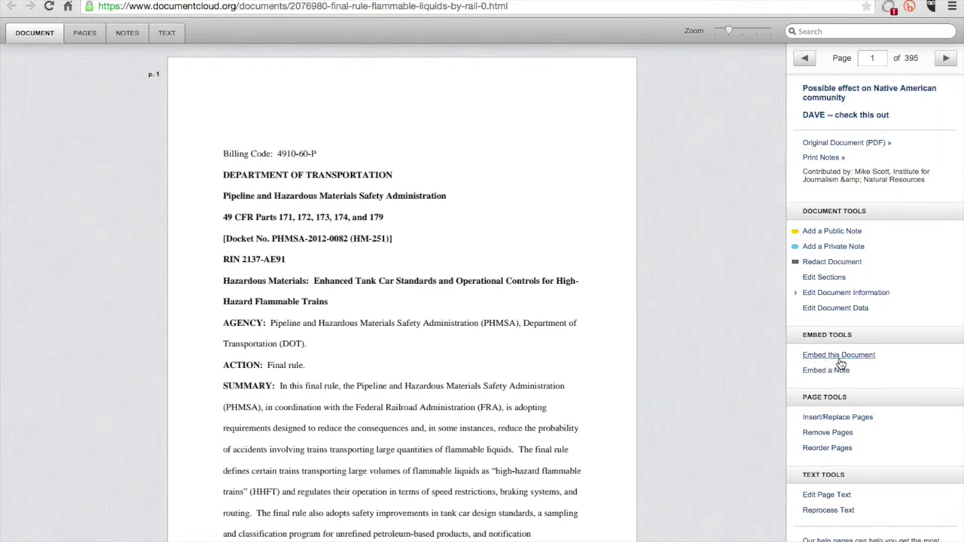
click(839, 357)
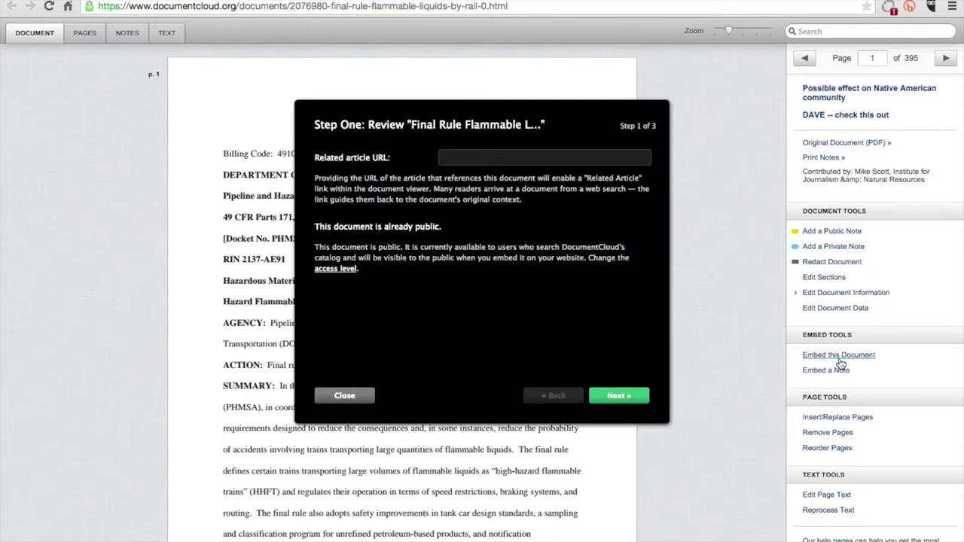
click(328, 269)
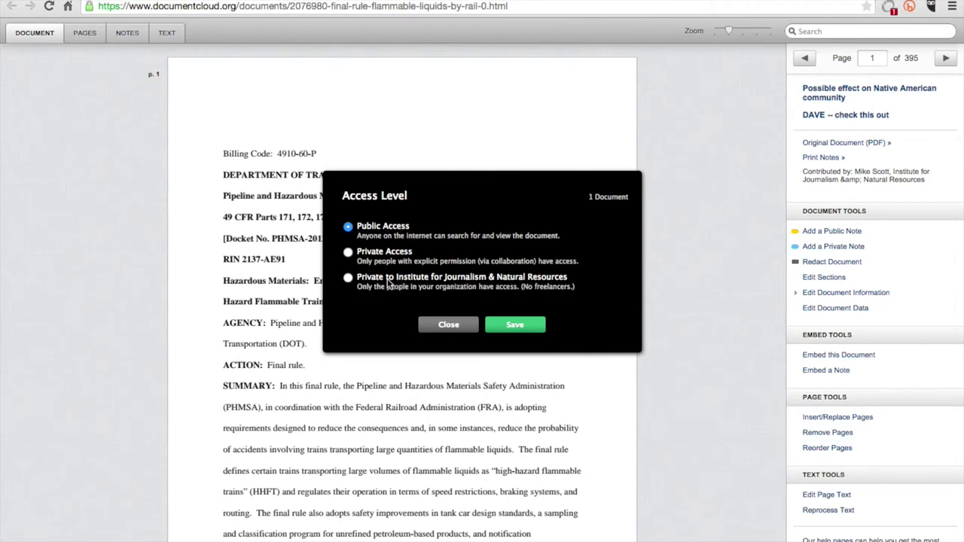
Try Private and institute-only access, then keep Public Access and save
click(349, 253)
click(347, 279)
drag(521, 288, 586, 286)
click(348, 227)
click(515, 326)
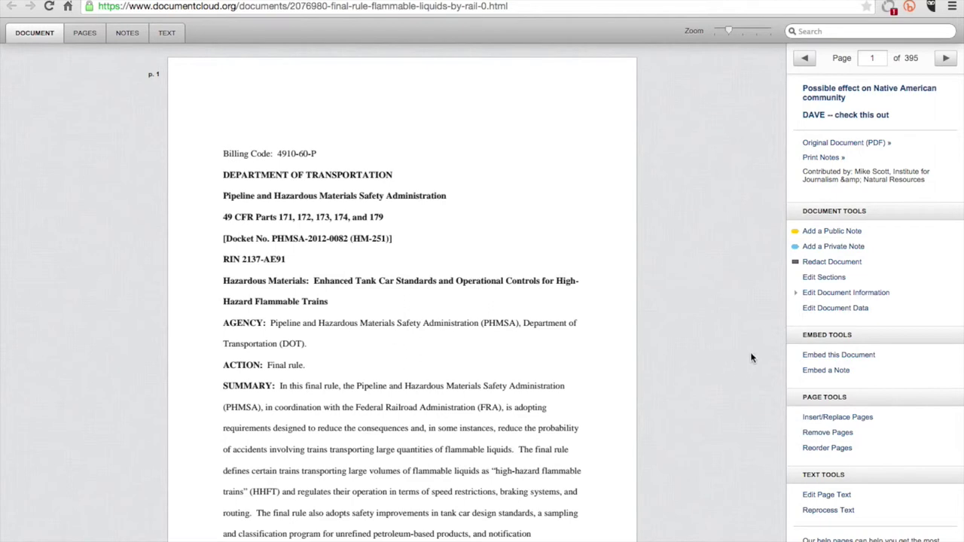
Restart the embed wizard and set a Fixed Size viewer, 360 px wide by 215 px high
click(814, 358)
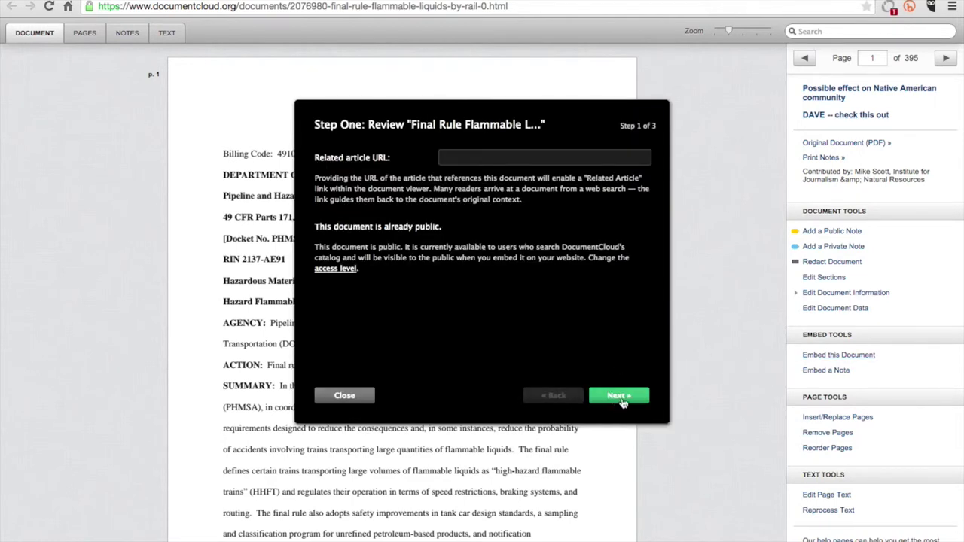
click(619, 398)
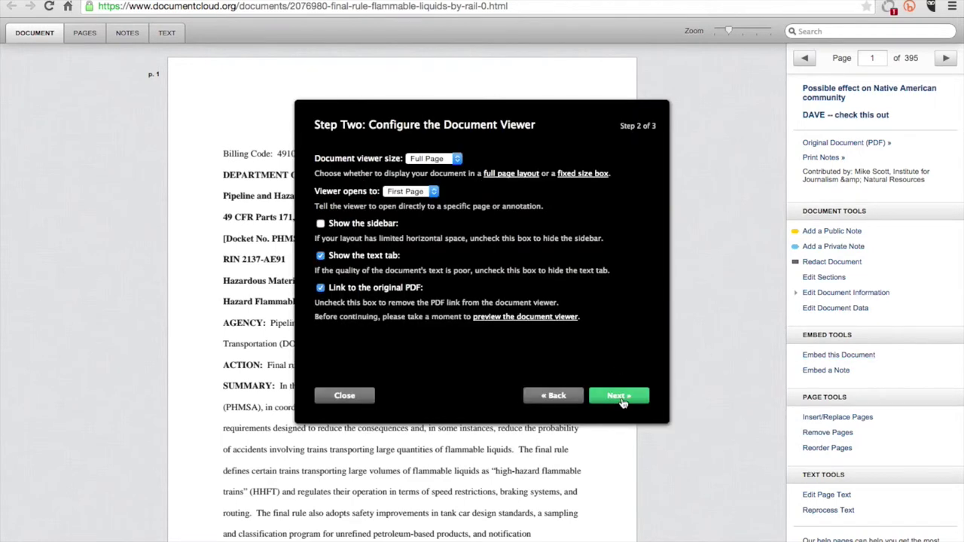
click(457, 160)
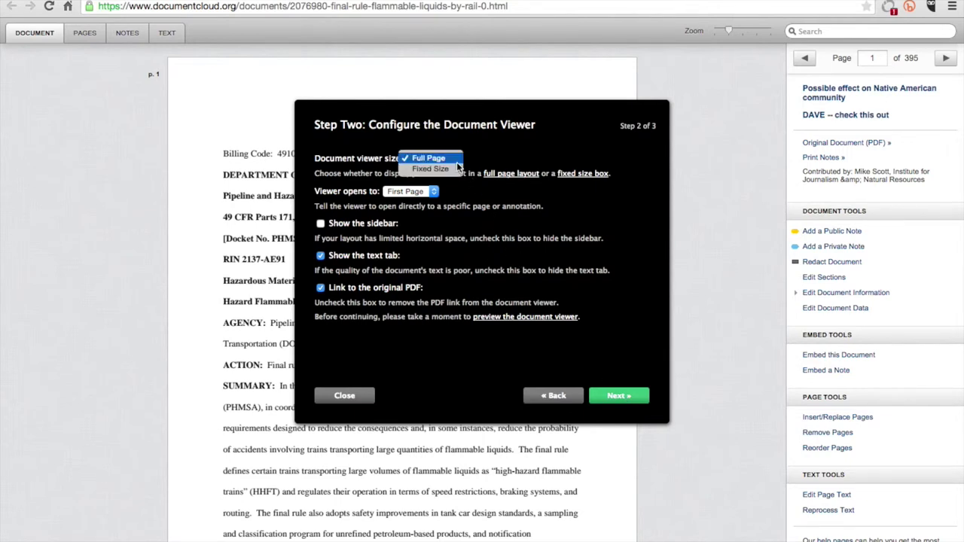
click(439, 168)
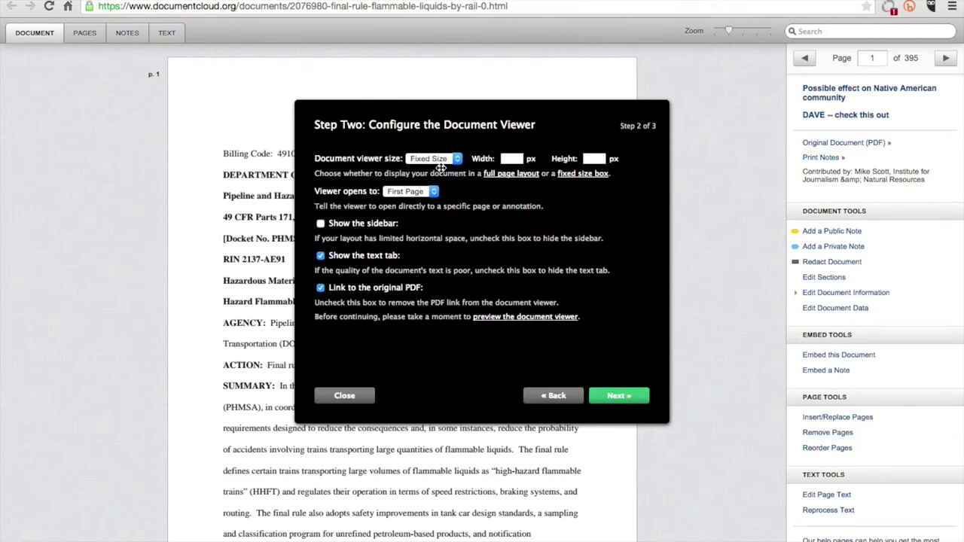
click(511, 159)
text(360)
click(628, 397)
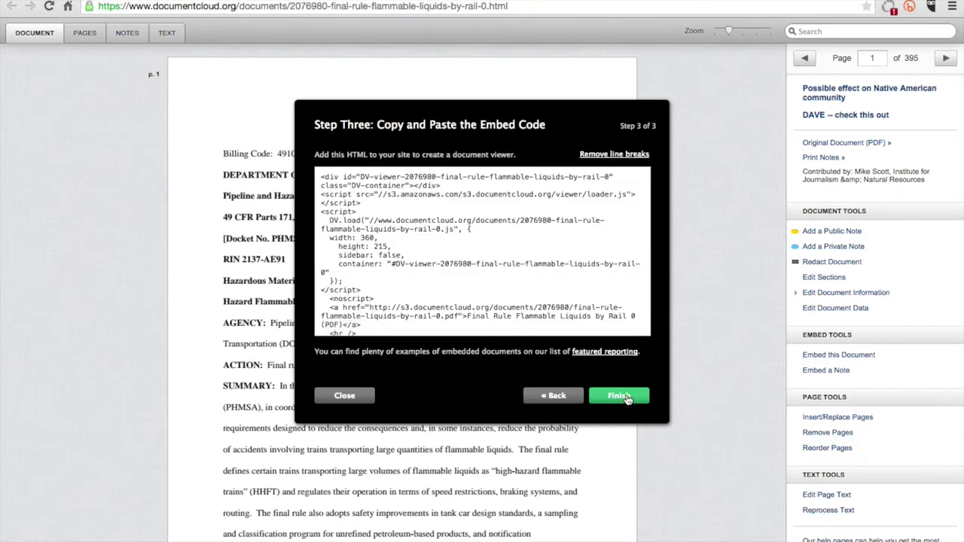
Select and copy the fixed-size embed code, then finish the embed wizard
click(324, 174)
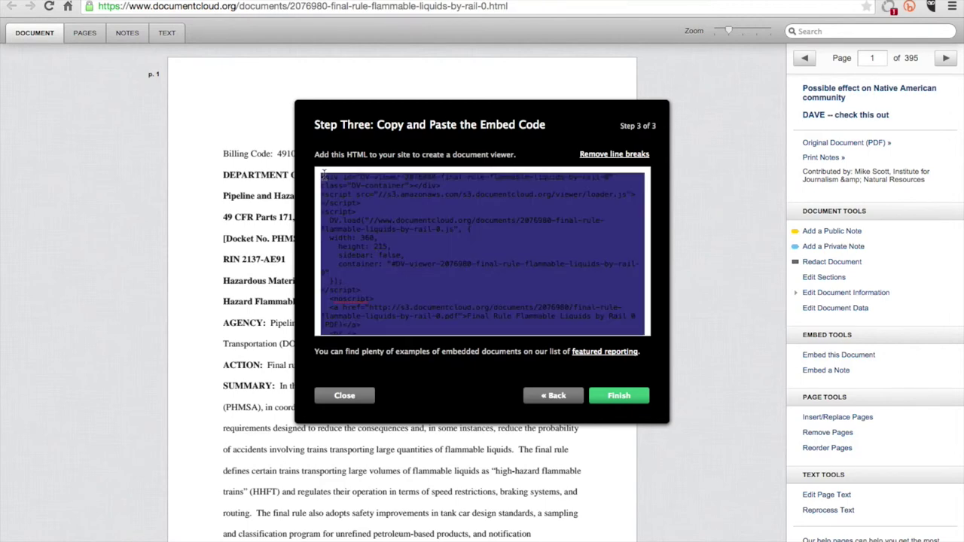
key(super+c)
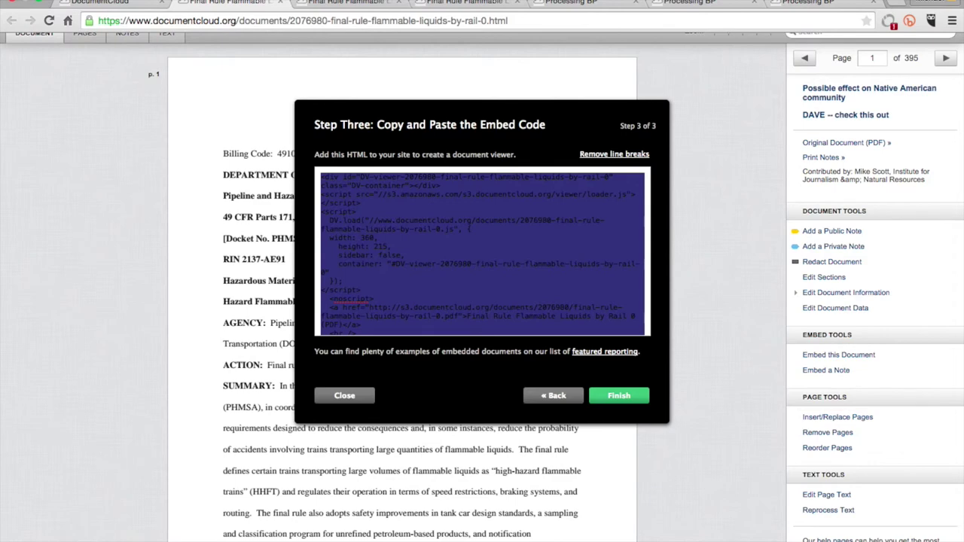
click(124, 0)
click(128, 39)
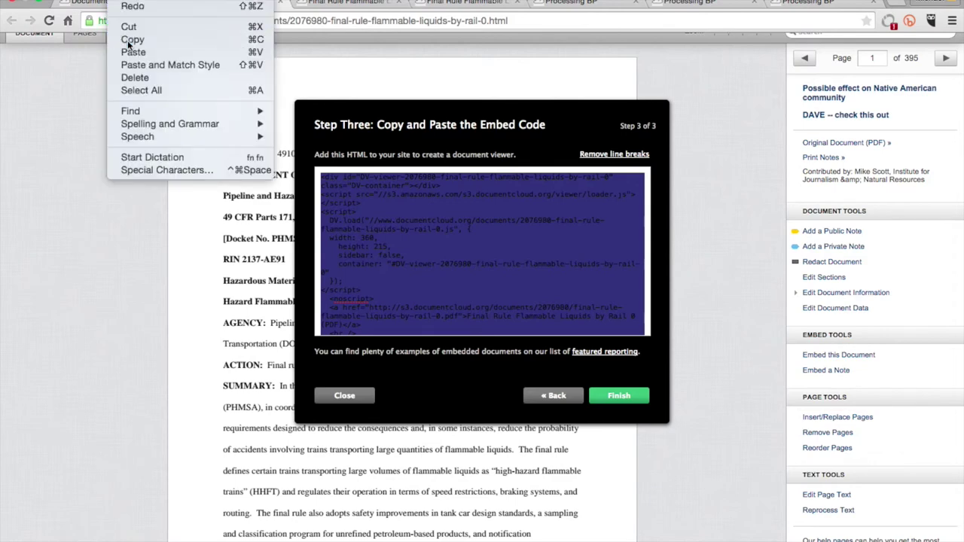
click(618, 396)
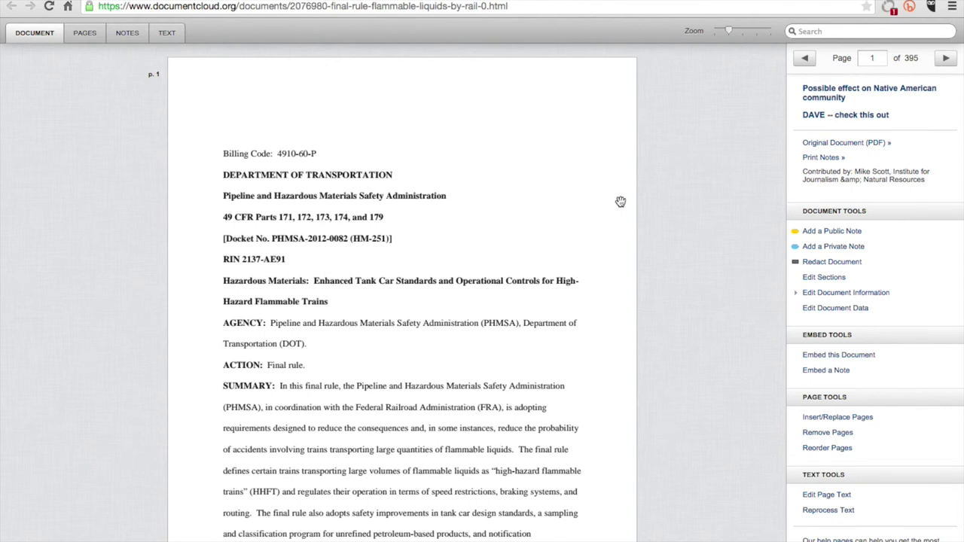
mouse_move(620, 0)
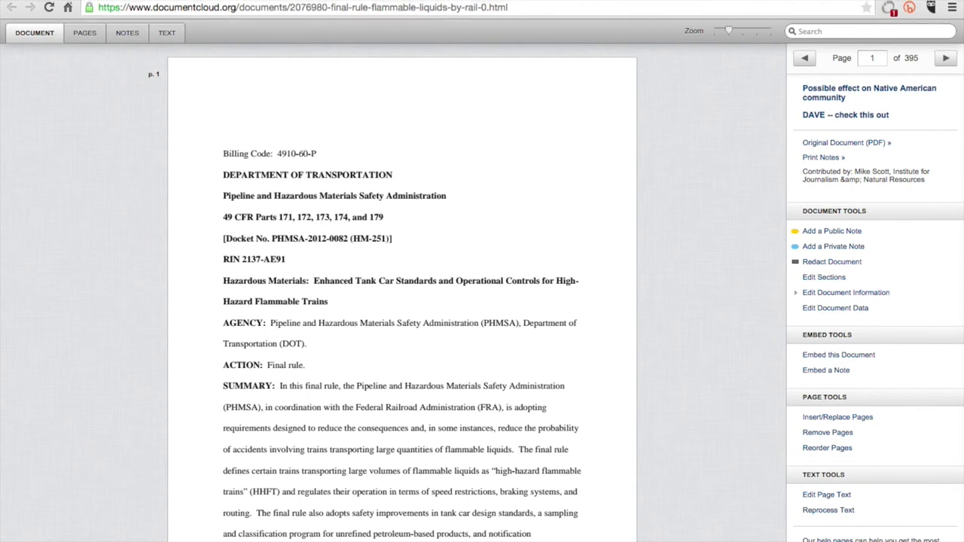